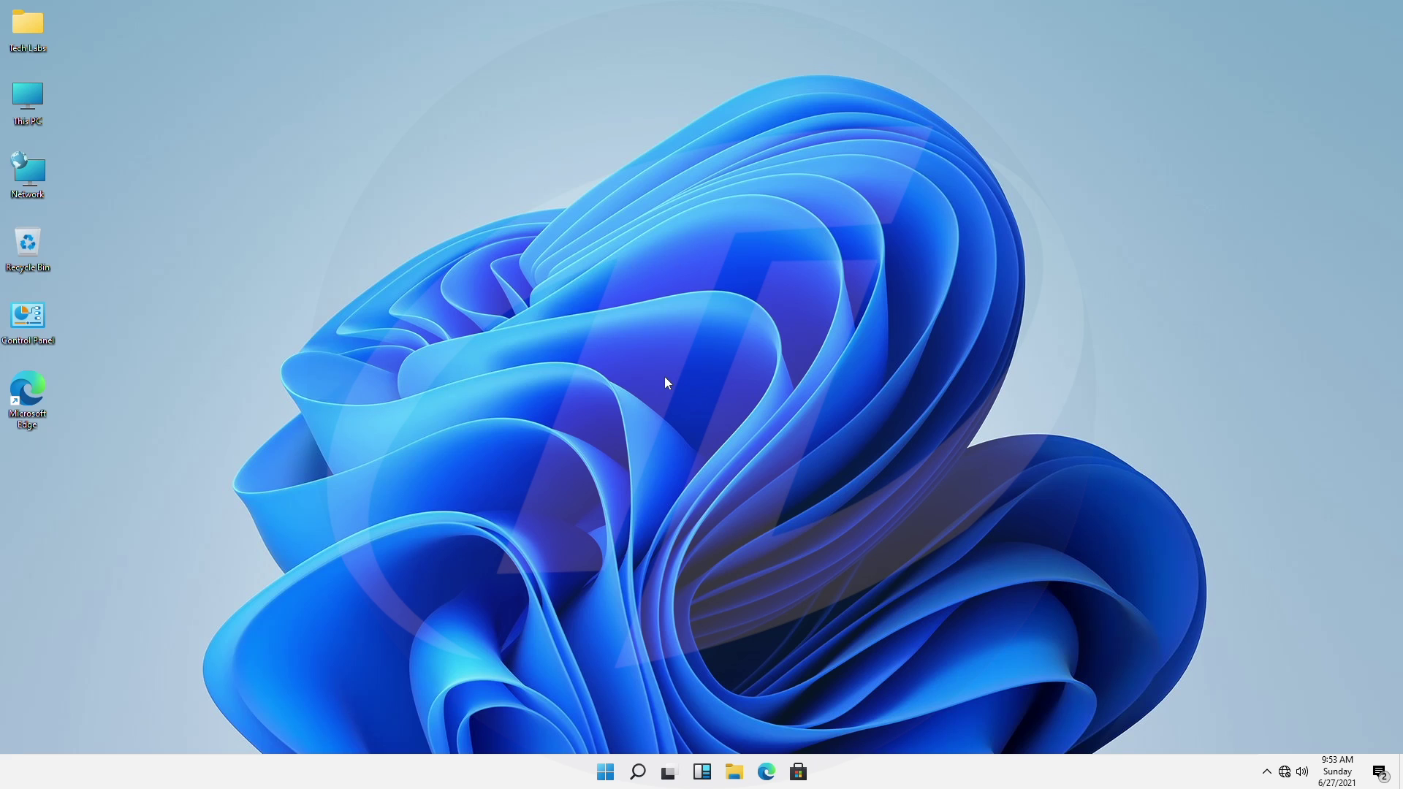
- Launch Settings maximized and run a Windows Update check so available updates start installing
{"action": "left_click", "coordinate": [605, 771]}
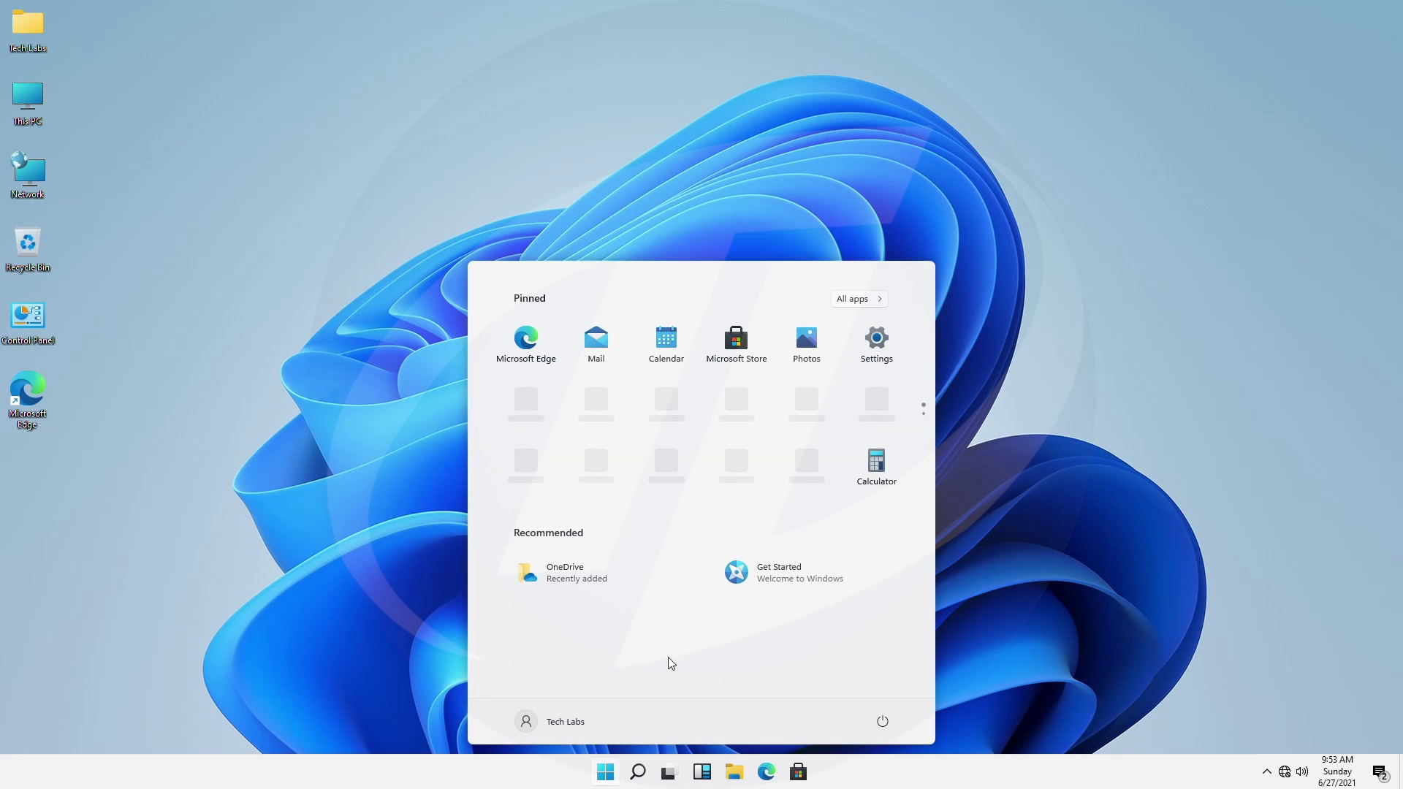
{"action": "left_click", "coordinate": [878, 357]}
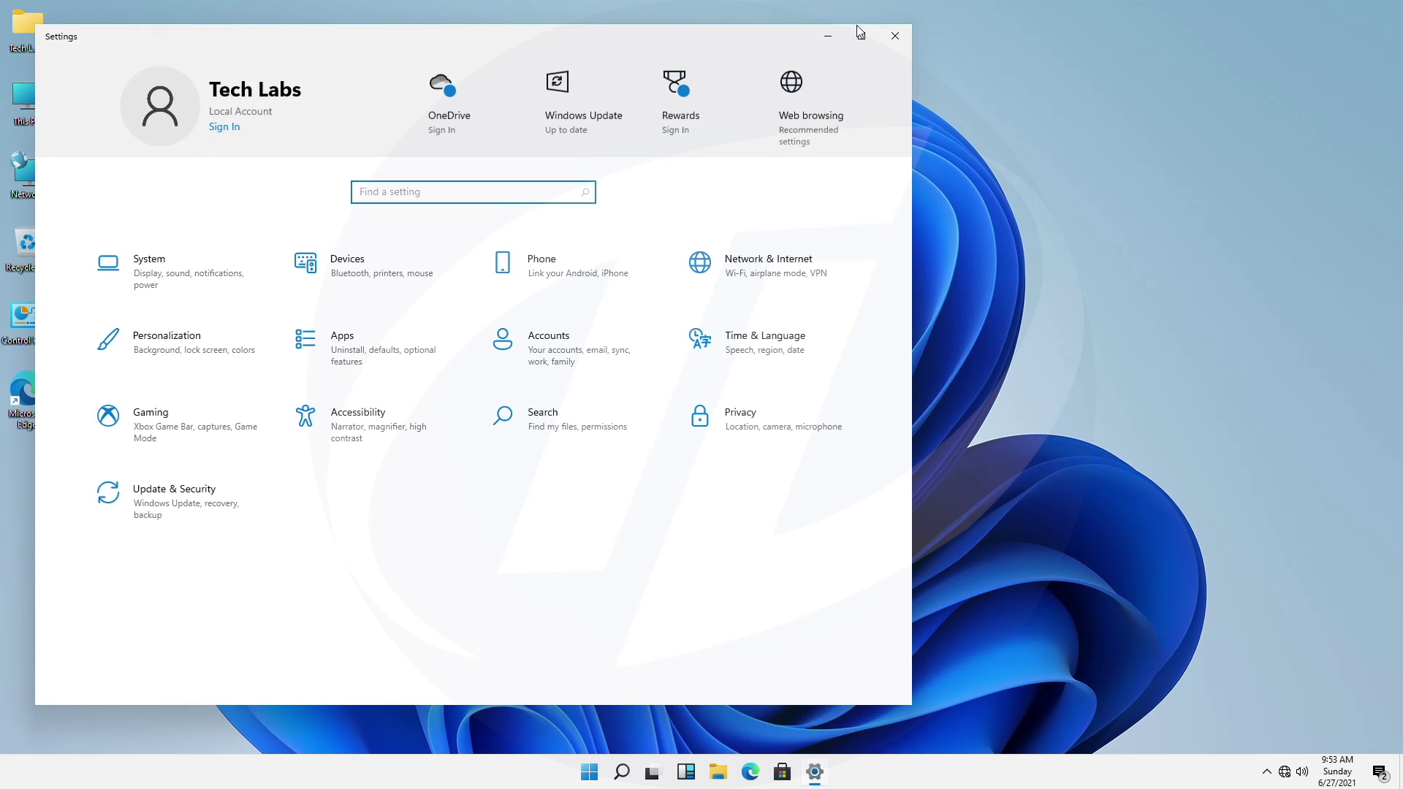
{"action": "left_click", "coordinate": [861, 34]}
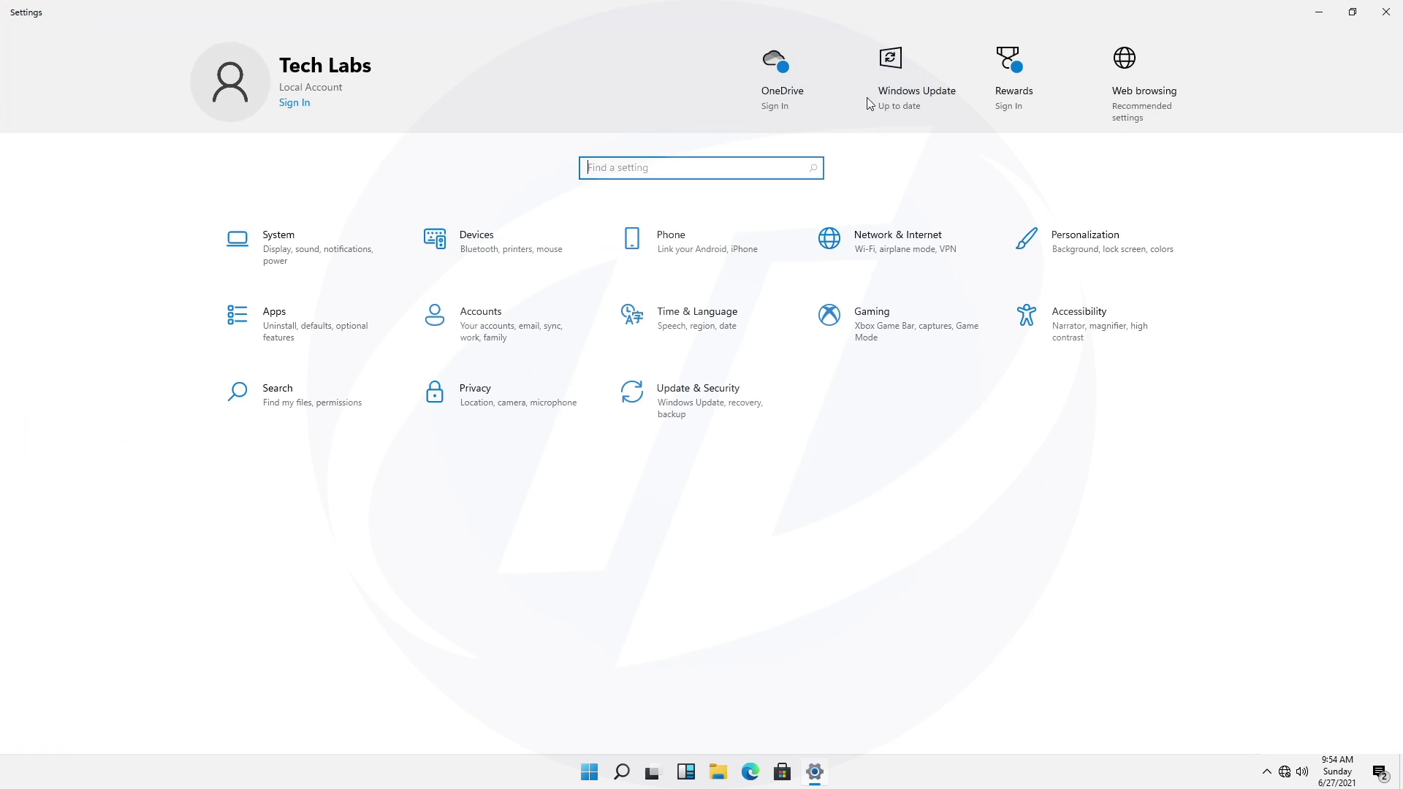
{"action": "left_click", "coordinate": [712, 381]}
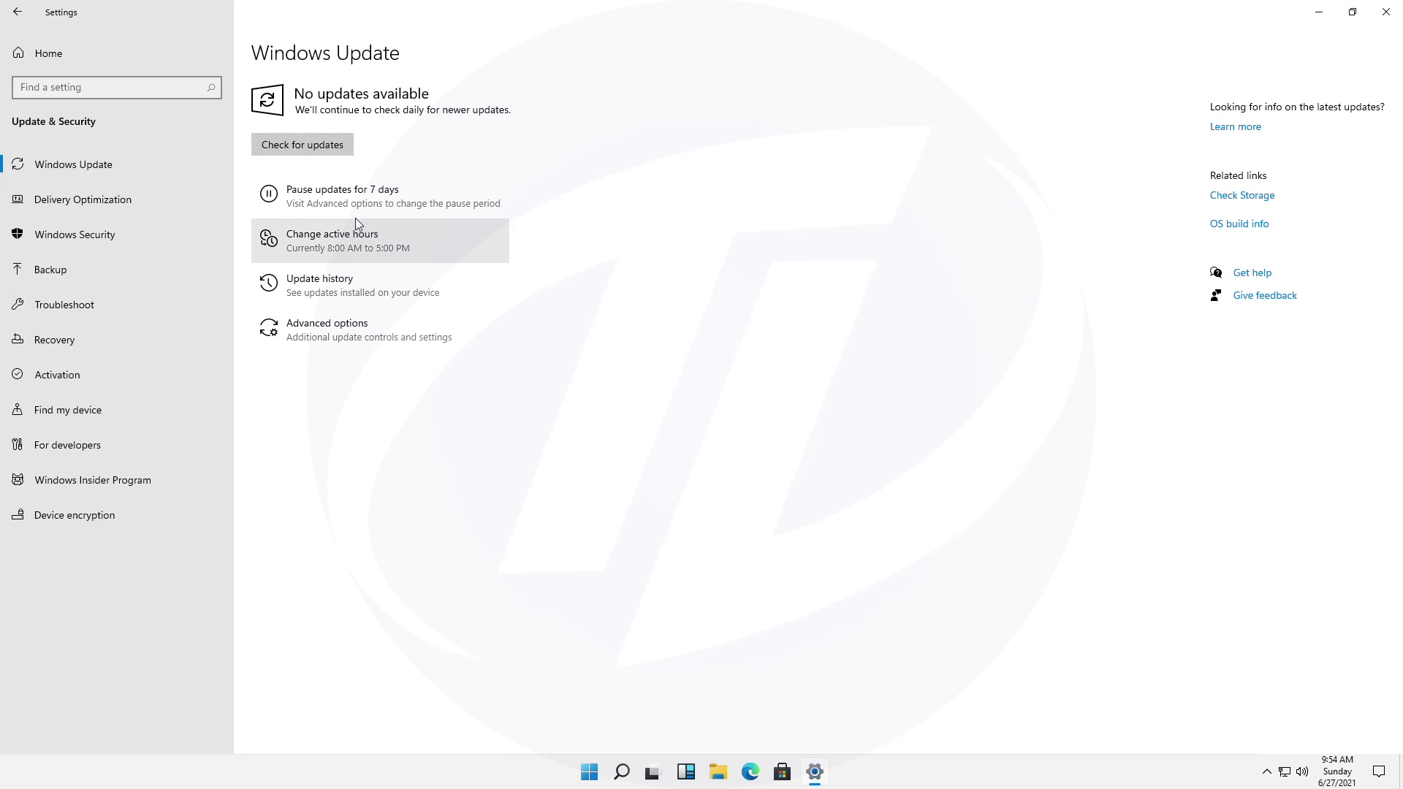
{"action": "left_click", "coordinate": [341, 147]}
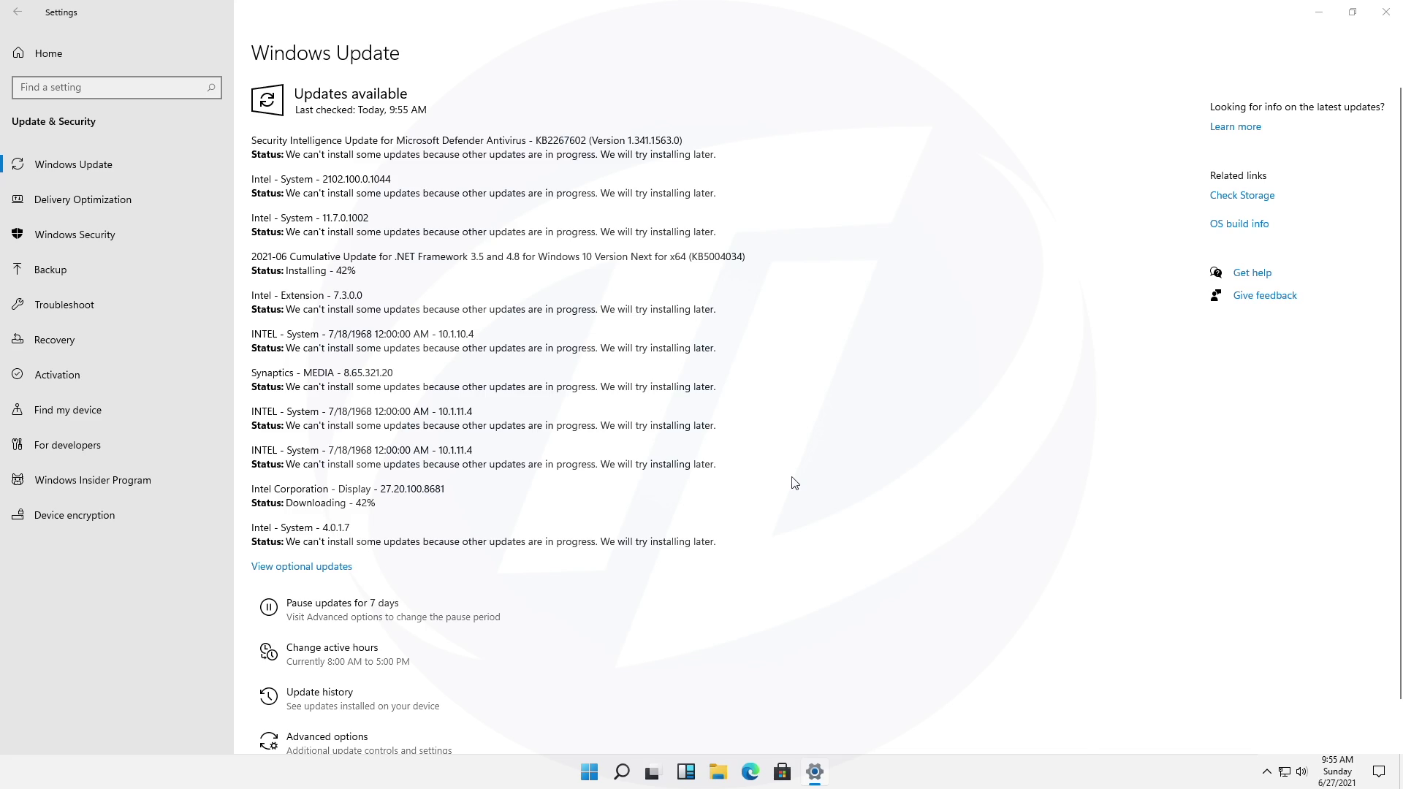
- Install the Intel chipset PMC, thermal, host bridge, LPC, SMBUS and Net driver updates, excluding HP firmware
{"action": "left_click", "coordinate": [32, 140]}
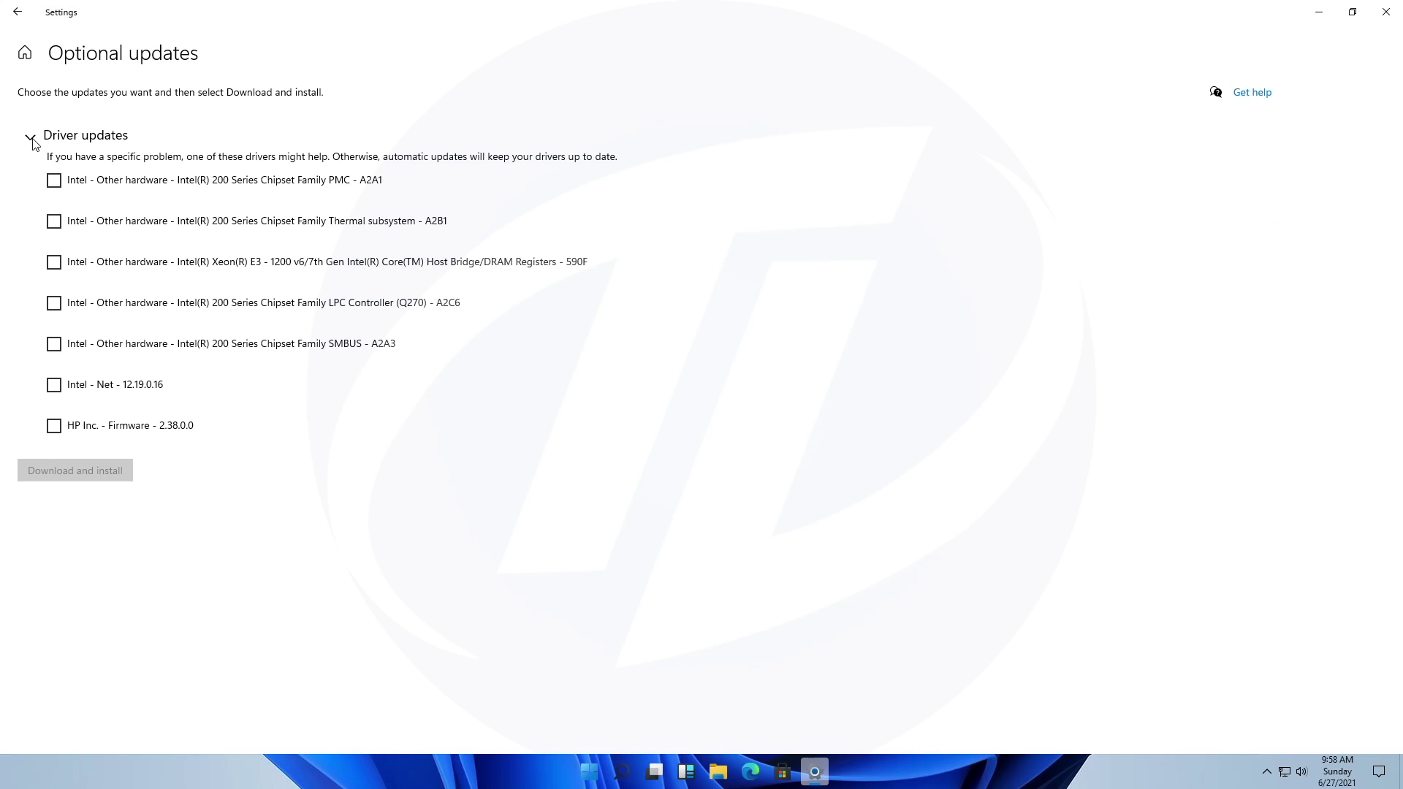
{"action": "left_click", "coordinate": [54, 180]}
{"action": "left_click", "coordinate": [54, 221]}
{"action": "left_click", "coordinate": [54, 262]}
{"action": "left_click", "coordinate": [57, 306]}
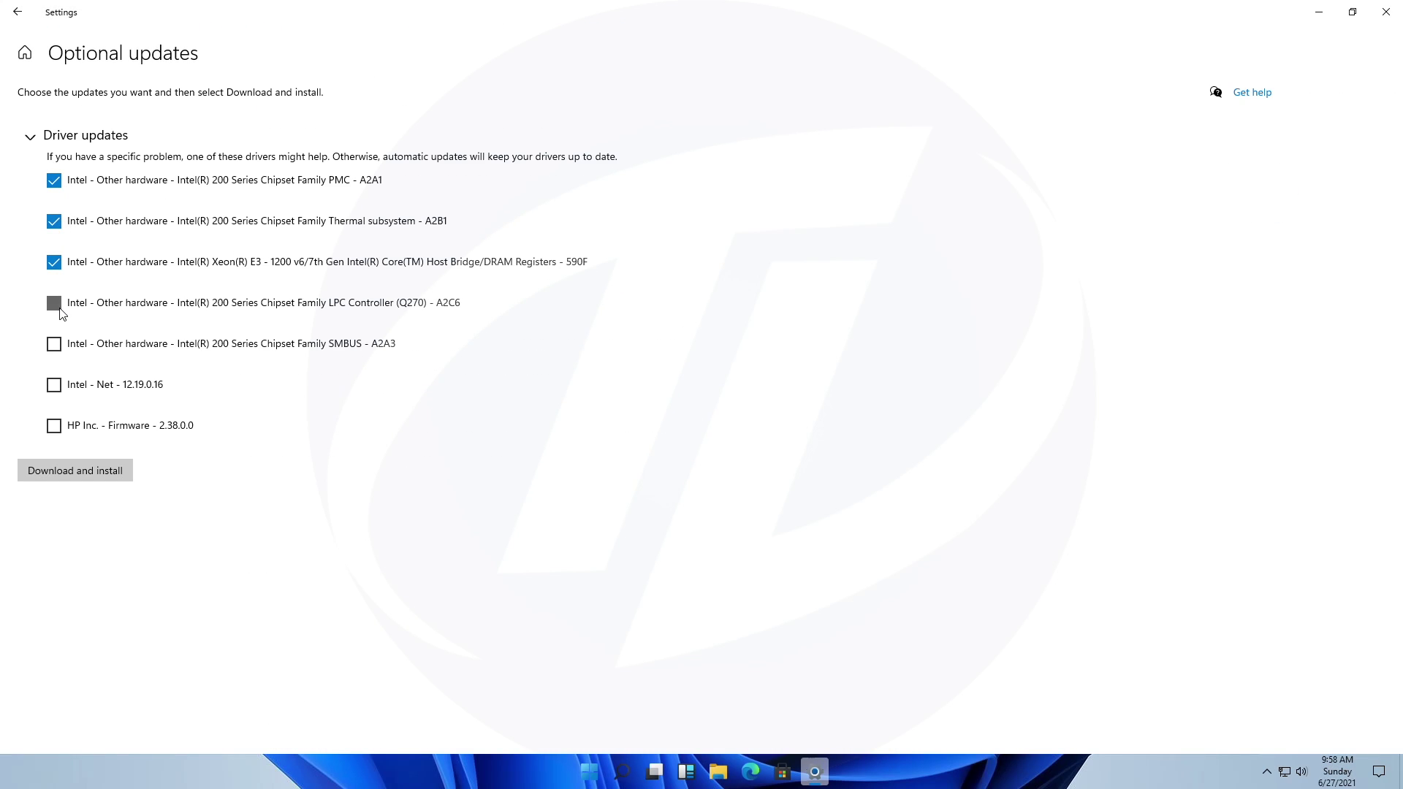
{"action": "left_click", "coordinate": [54, 344]}
{"action": "left_click", "coordinate": [54, 385]}
{"action": "left_click", "coordinate": [54, 426]}
{"action": "left_click", "coordinate": [70, 427]}
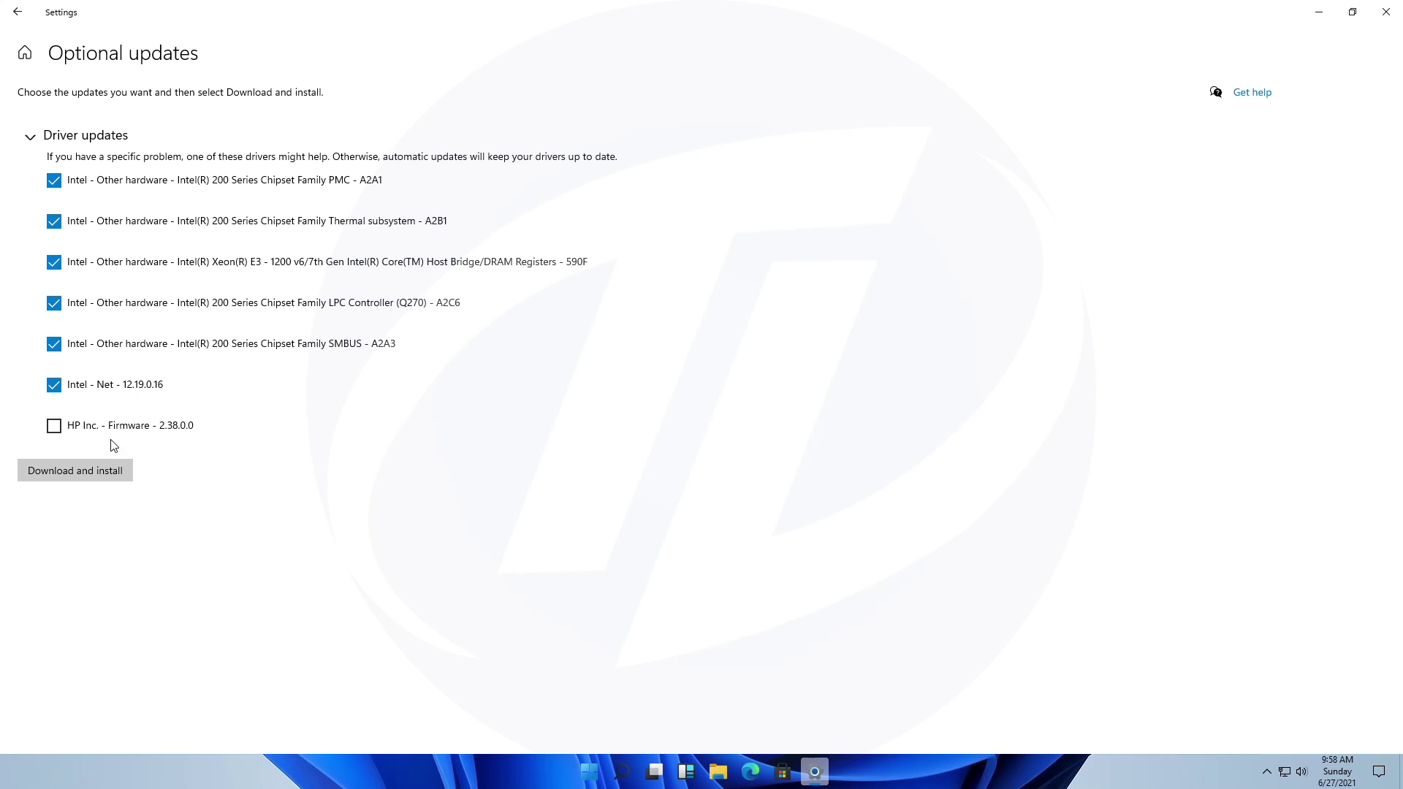
{"action": "left_click", "coordinate": [87, 475]}
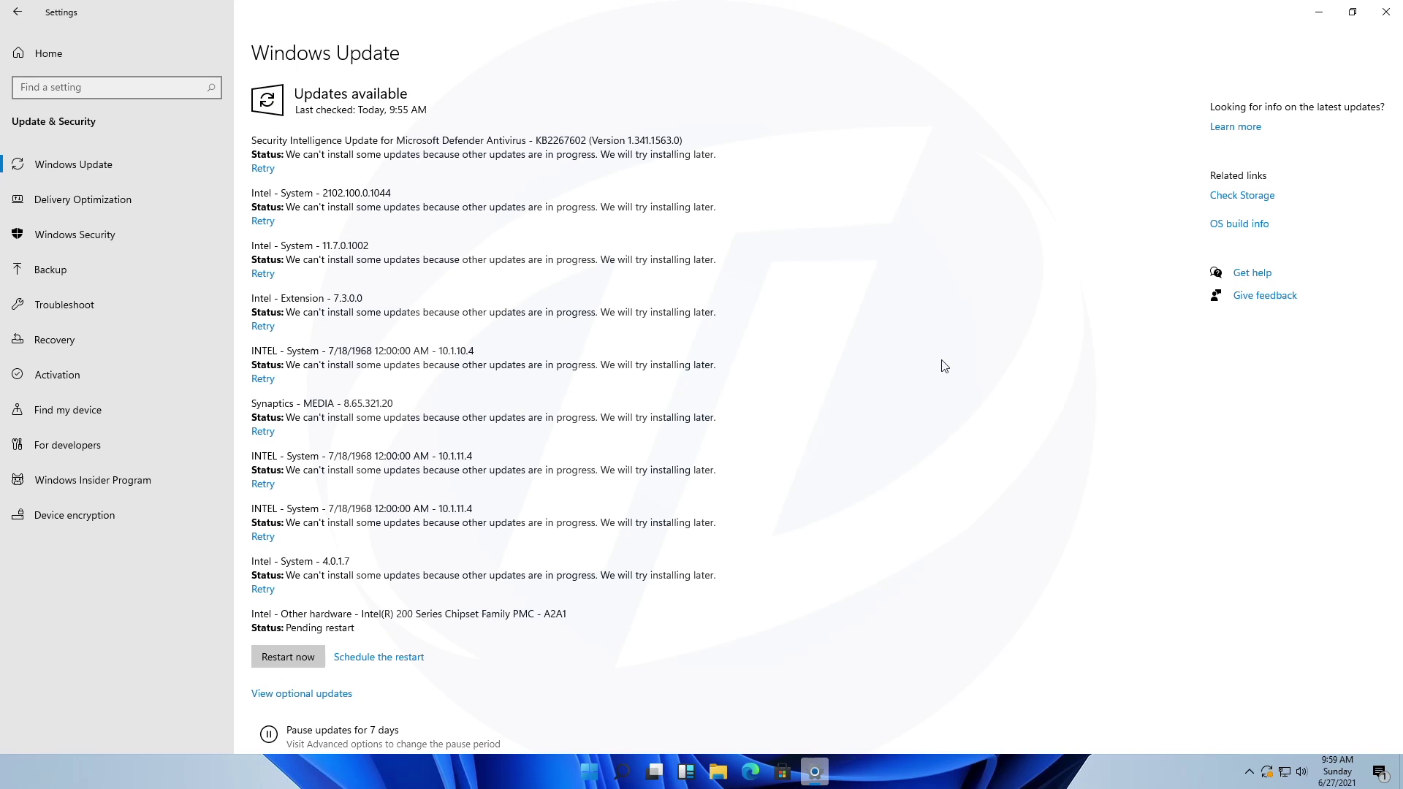
- Retry the stalled Intel System 4.0.1.7 update and wait until a restart is required
{"action": "scroll", "coordinate": [944, 366], "scroll_direction": "down", "scroll_amount": 1}
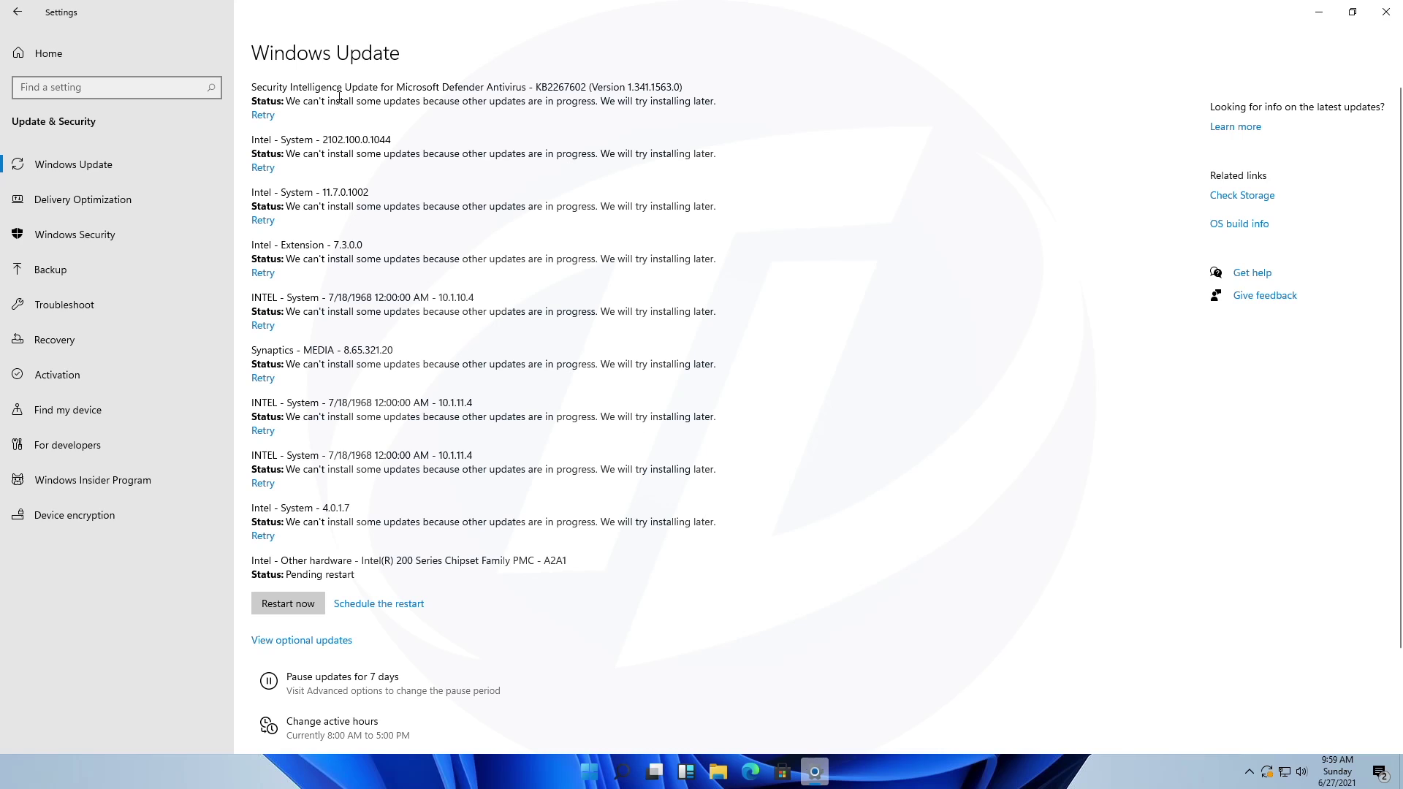
{"action": "left_click", "coordinate": [265, 536]}
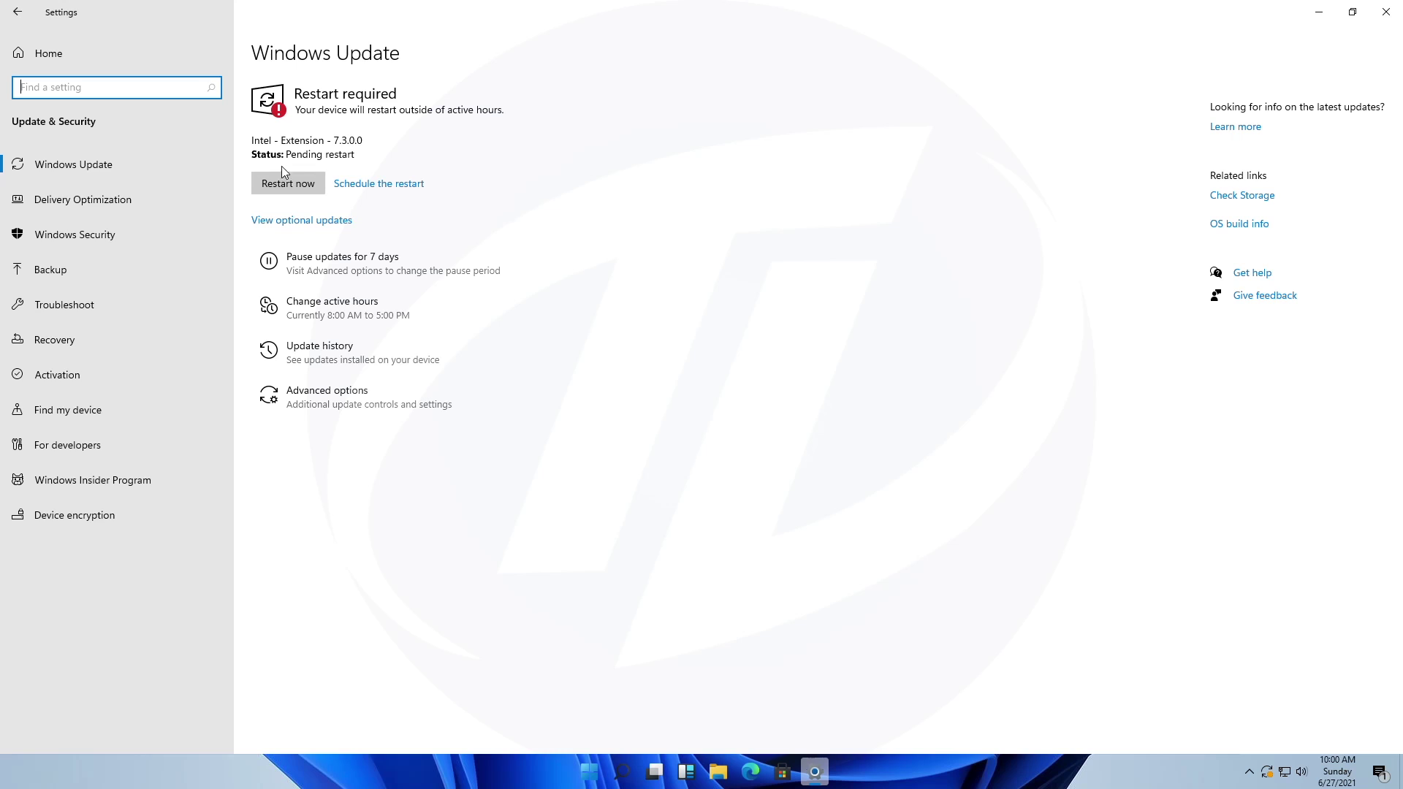
- Restart now to finish installing the pending updates
{"action": "left_click", "coordinate": [303, 184]}
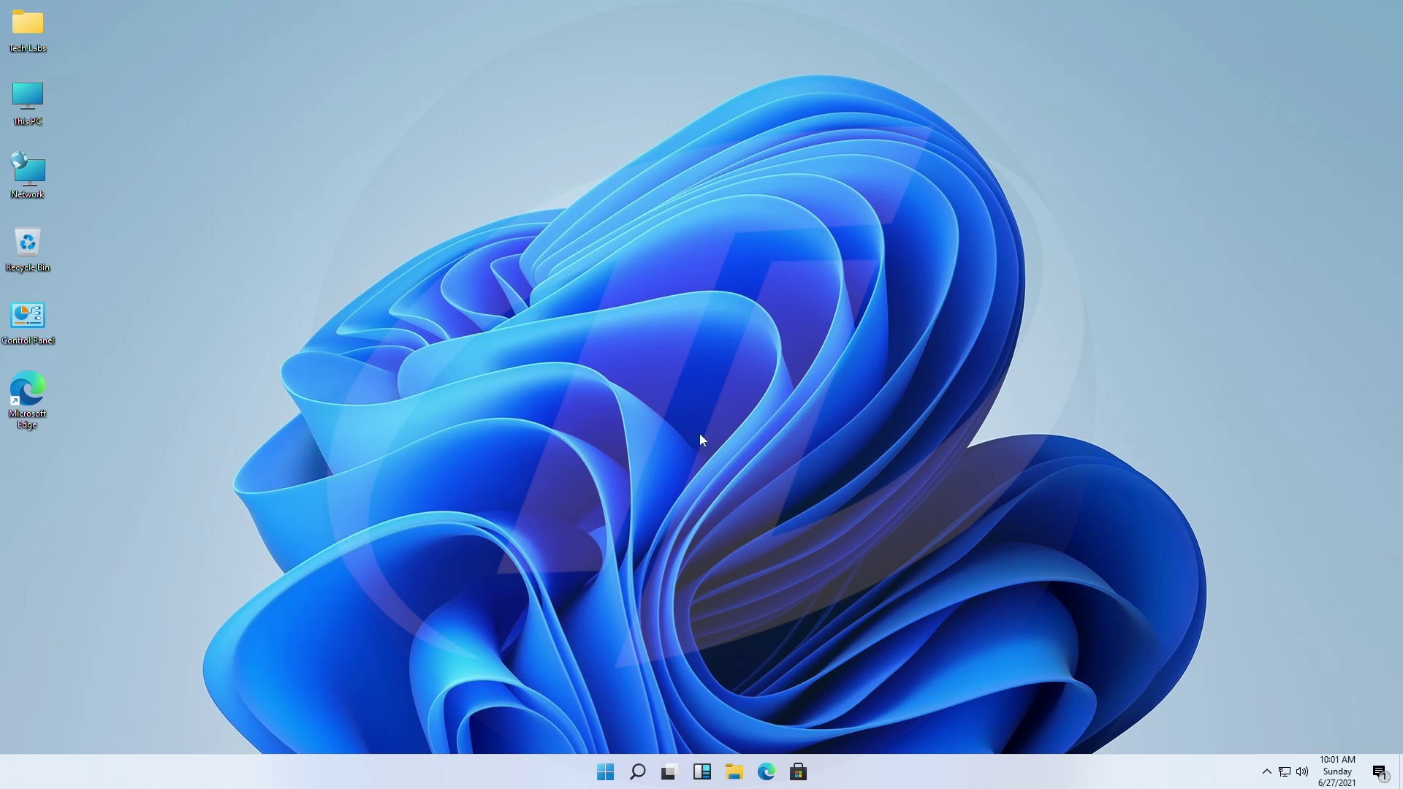
- Reopen Settings and re-check Windows Update to confirm the PC is up to date
{"action": "left_click", "coordinate": [606, 772]}
{"action": "left_click", "coordinate": [858, 356]}
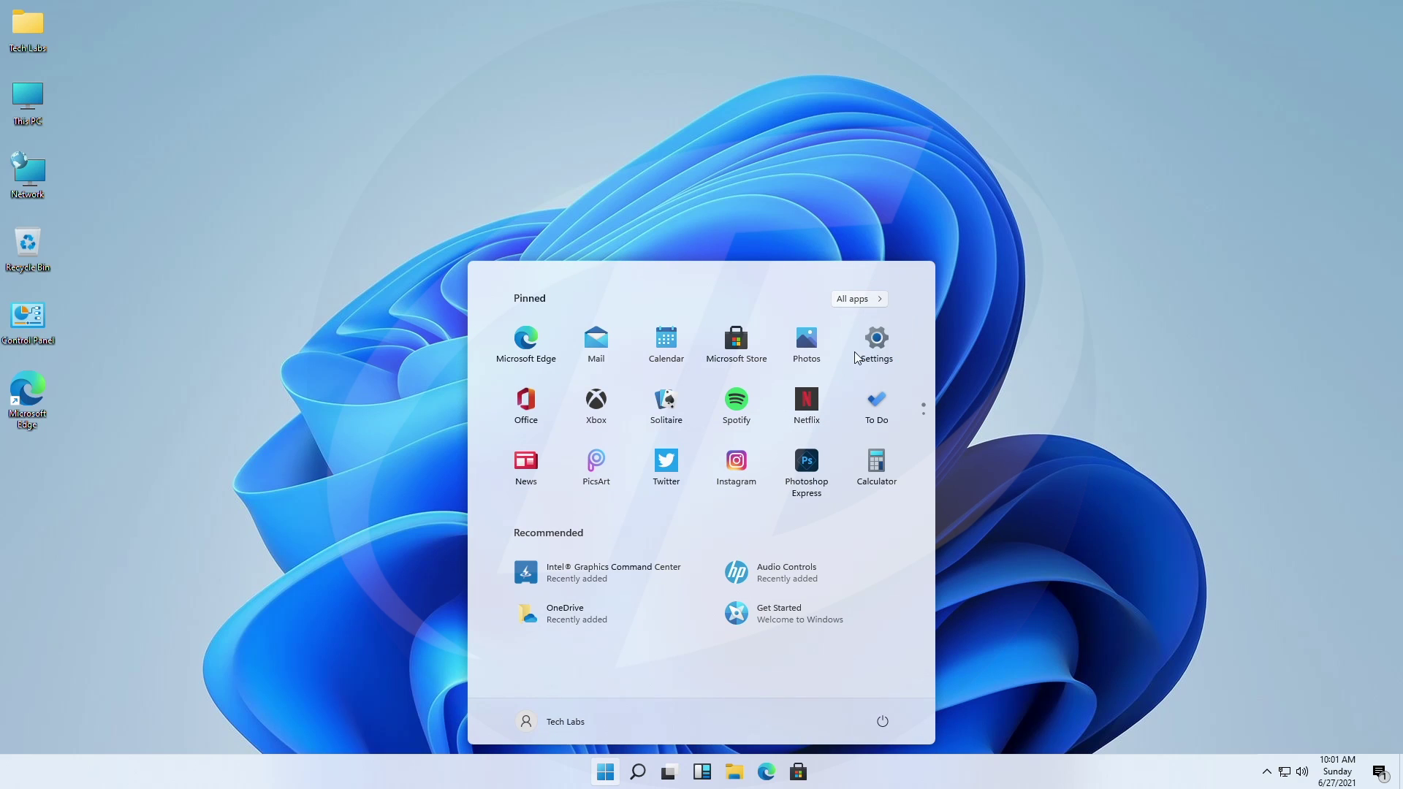
{"action": "left_click", "coordinate": [730, 395]}
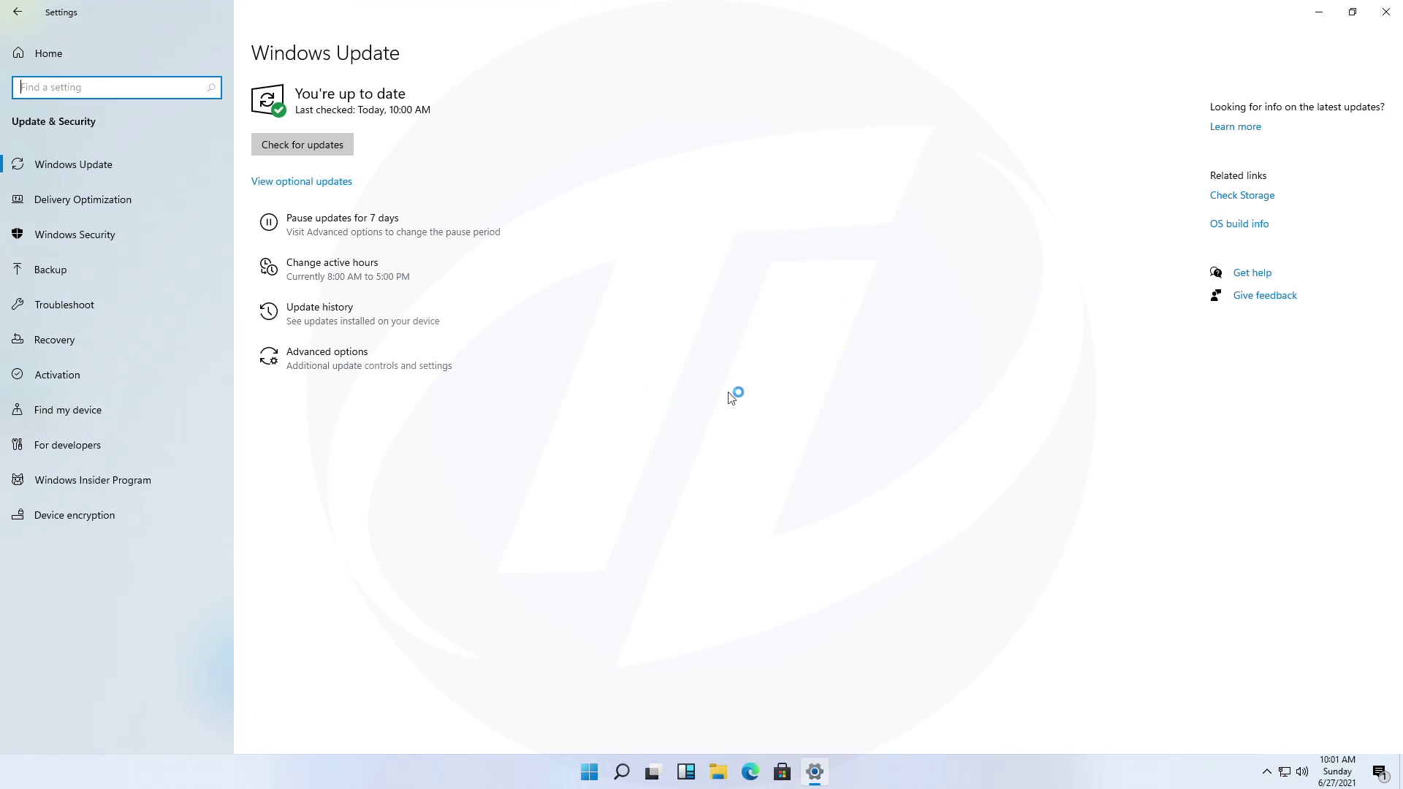
{"action": "left_click", "coordinate": [295, 147]}
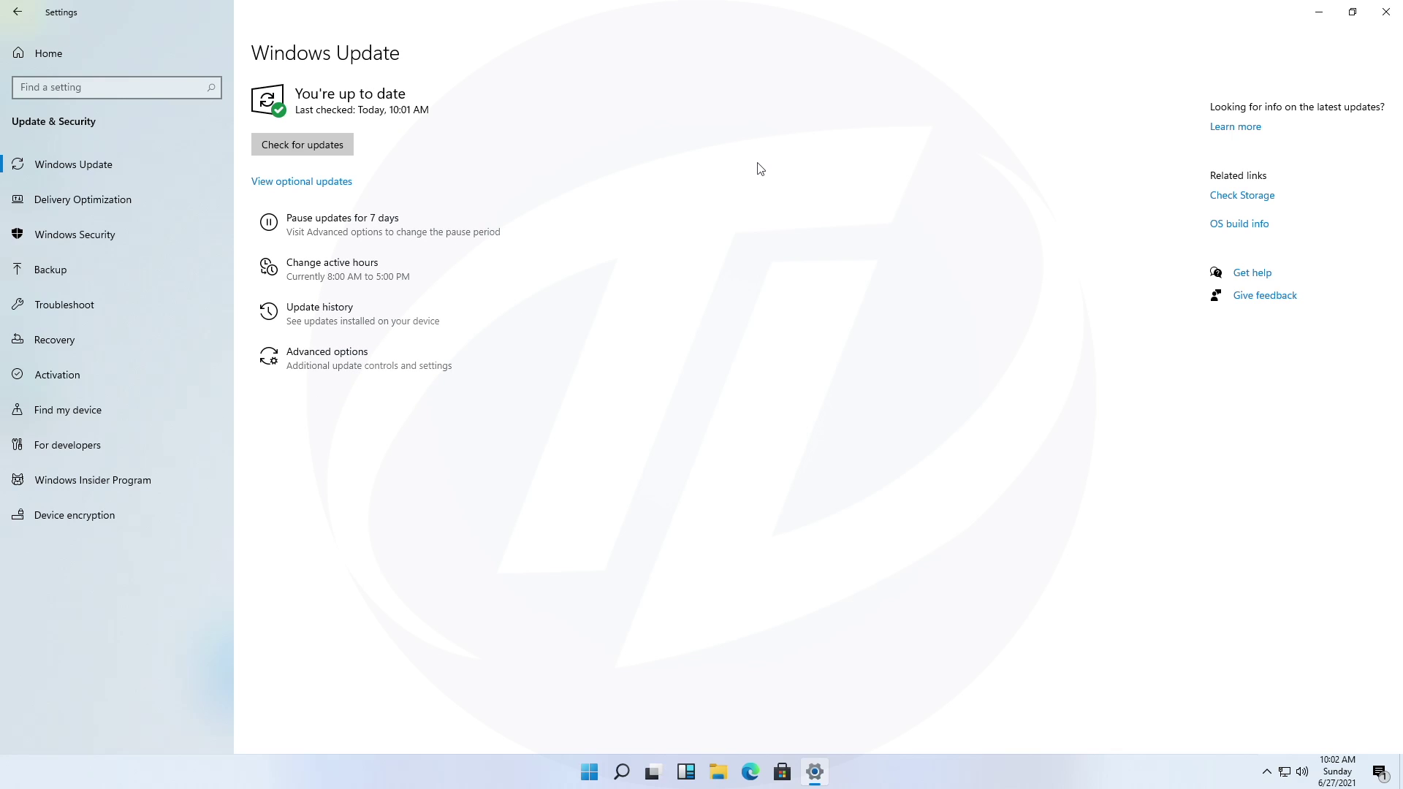
{"action": "left_click", "coordinate": [256, 153]}
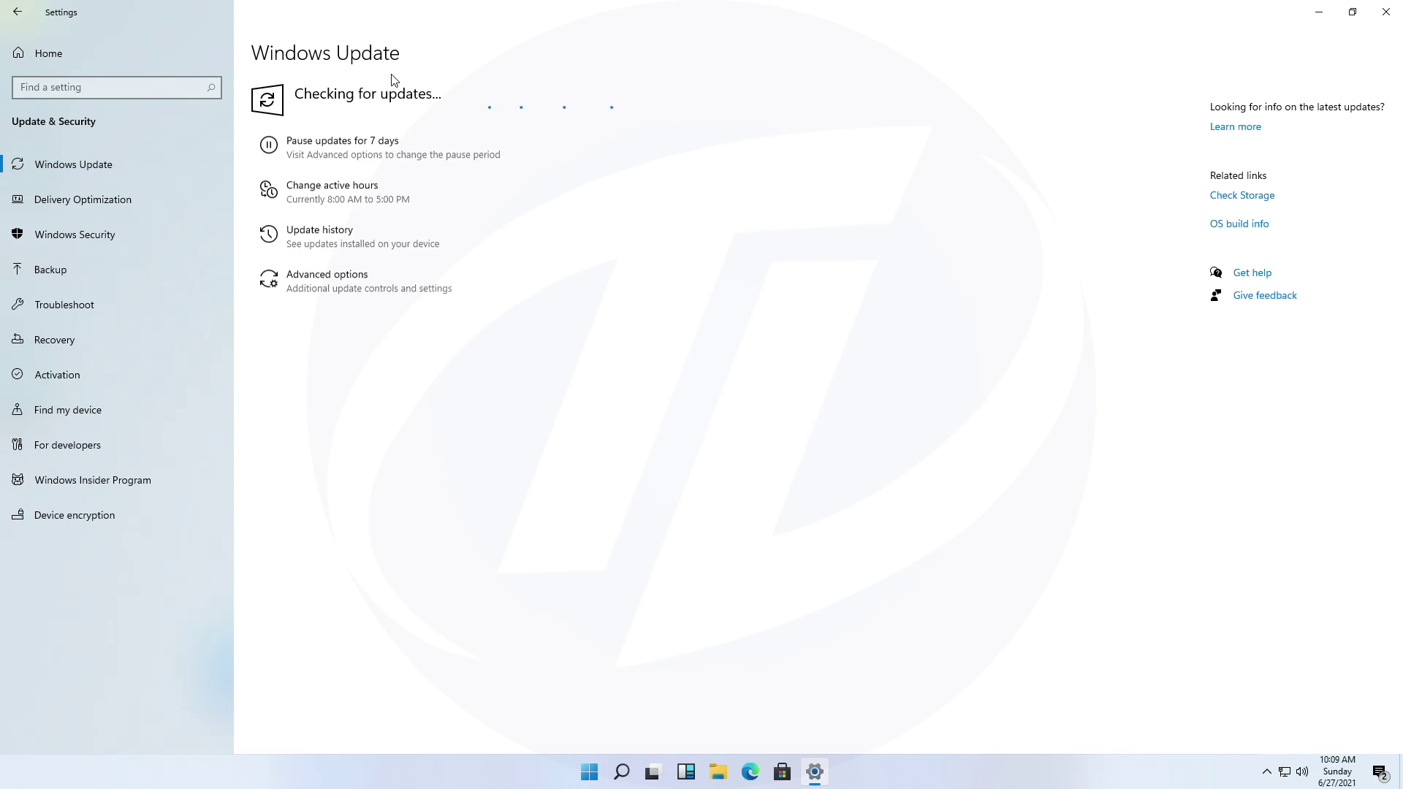
- Confirm only the HP firmware driver remains among optional updates, then close Settings
{"action": "left_click", "coordinate": [270, 182]}
{"action": "left_click", "coordinate": [73, 135]}
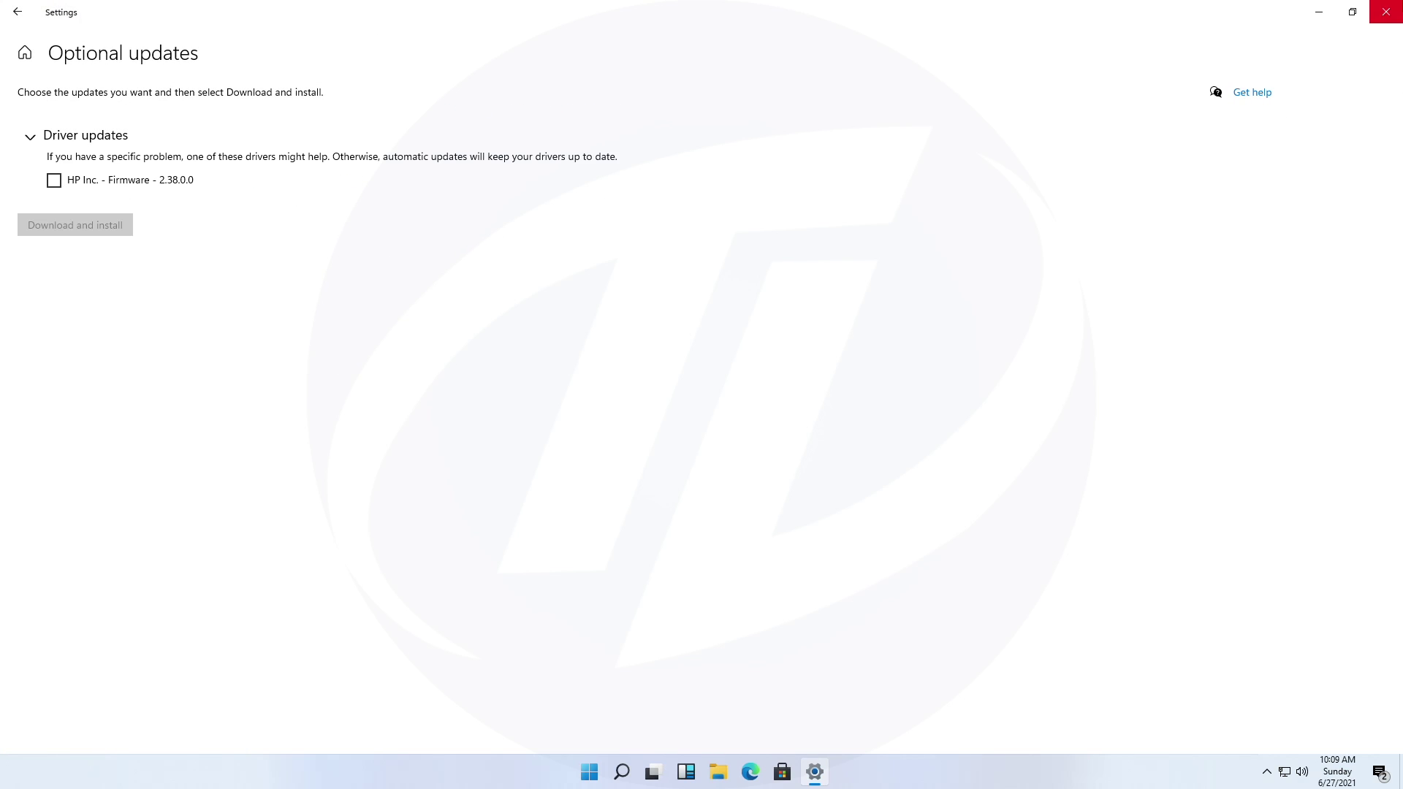
{"action": "left_click", "coordinate": [1386, 12]}
{"action": "right_click", "coordinate": [770, 201]}
- Open Computer Management from This PC and view the Device Manager hardware list
{"action": "left_click", "coordinate": [810, 243]}
{"action": "right_click", "coordinate": [15, 102]}
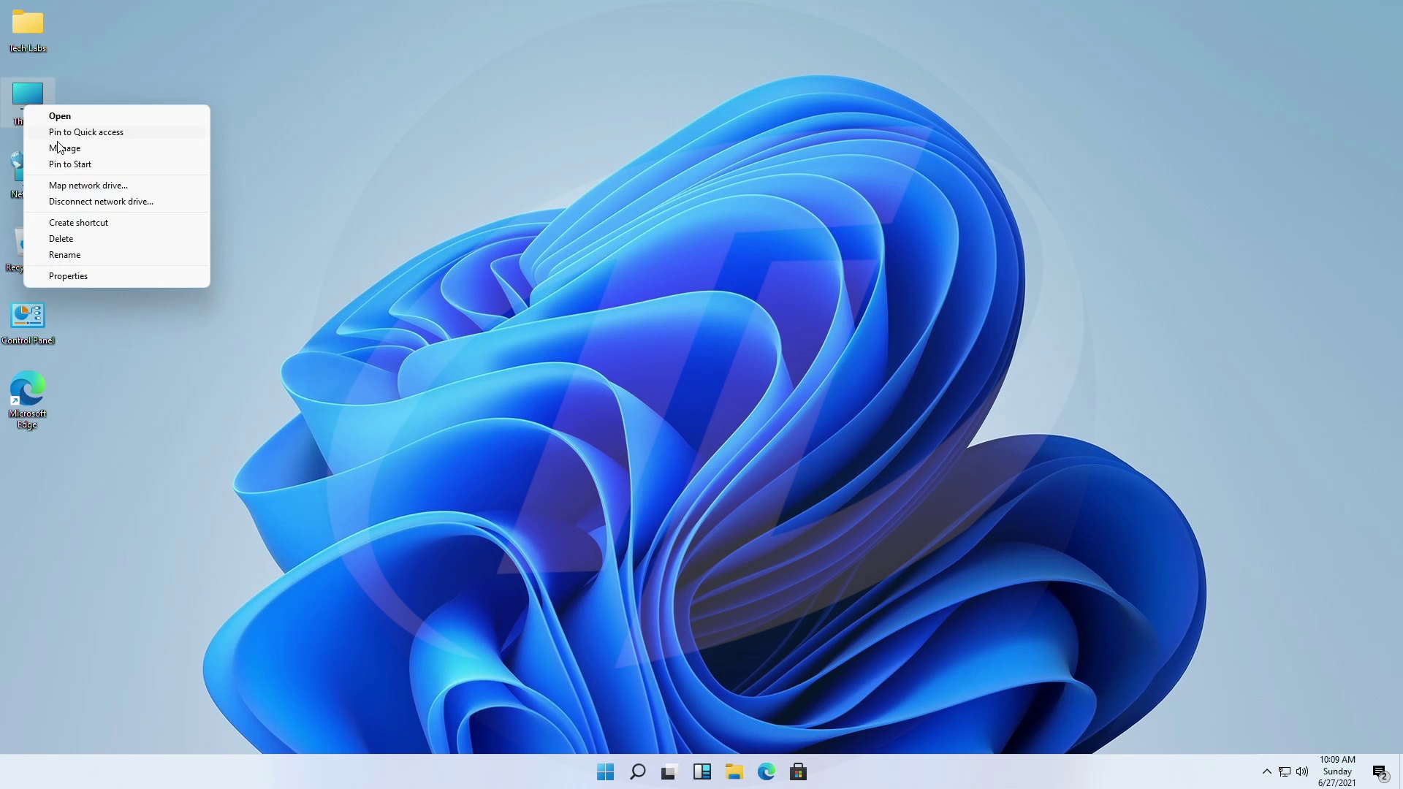
{"action": "left_click", "coordinate": [104, 149]}
{"action": "left_click", "coordinate": [100, 173]}
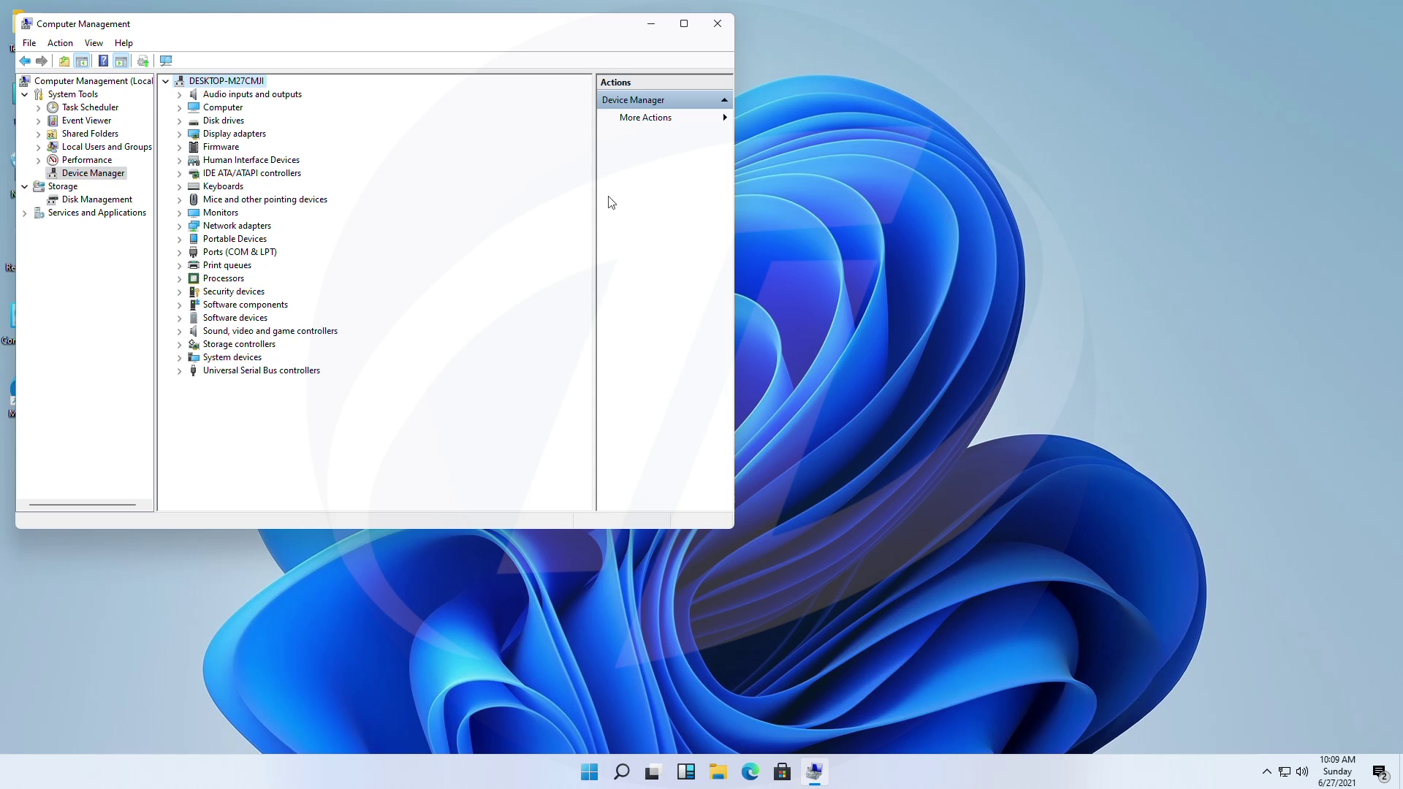
{"action": "left_click", "coordinate": [717, 24]}
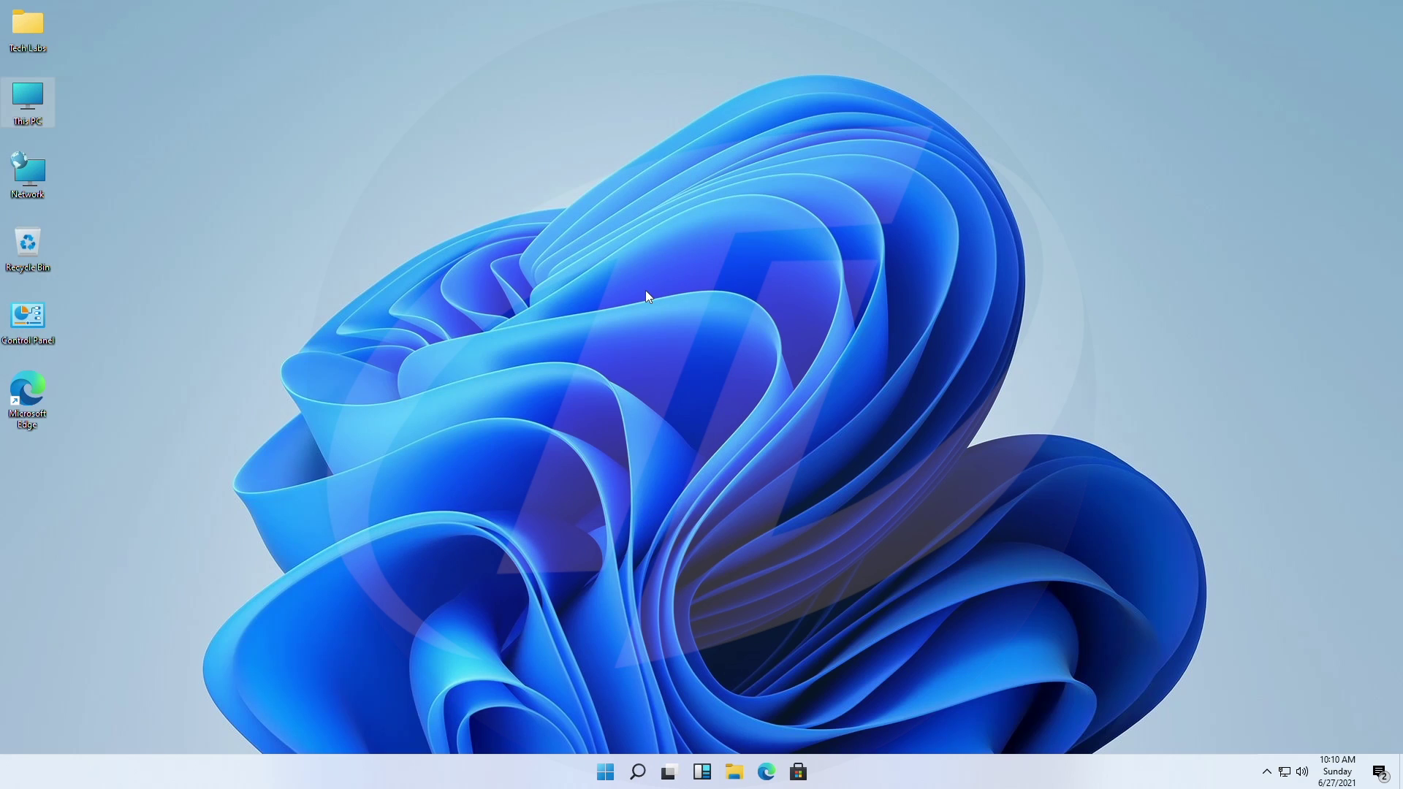